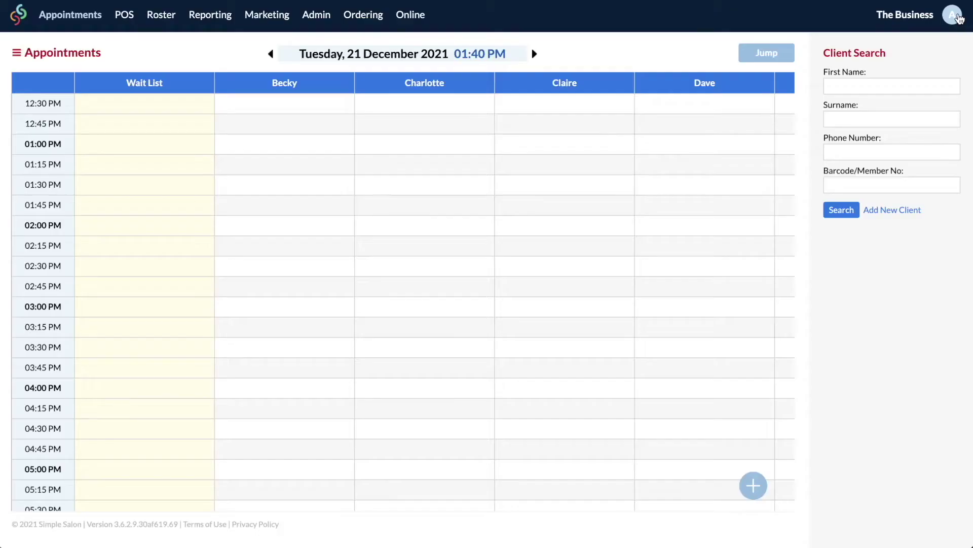
# Open the account's Facebook booking add-on settings and start Connect to Facebook.
pyautogui.click(958, 17)
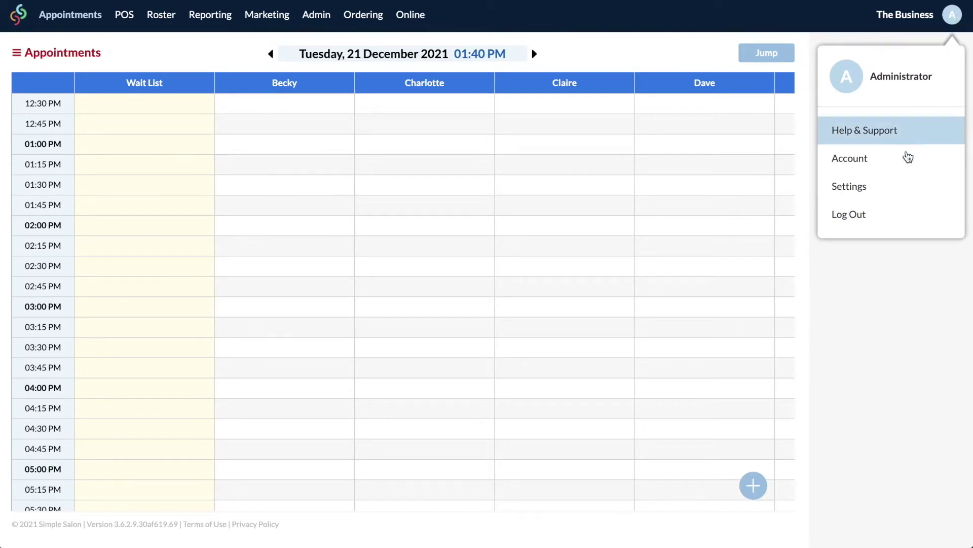
pyautogui.click(904, 161)
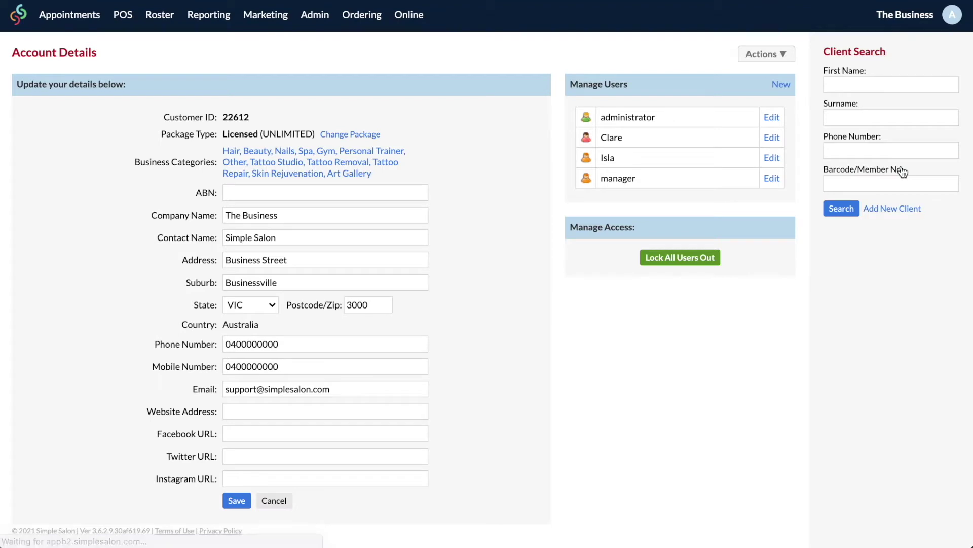
pyautogui.click(781, 55)
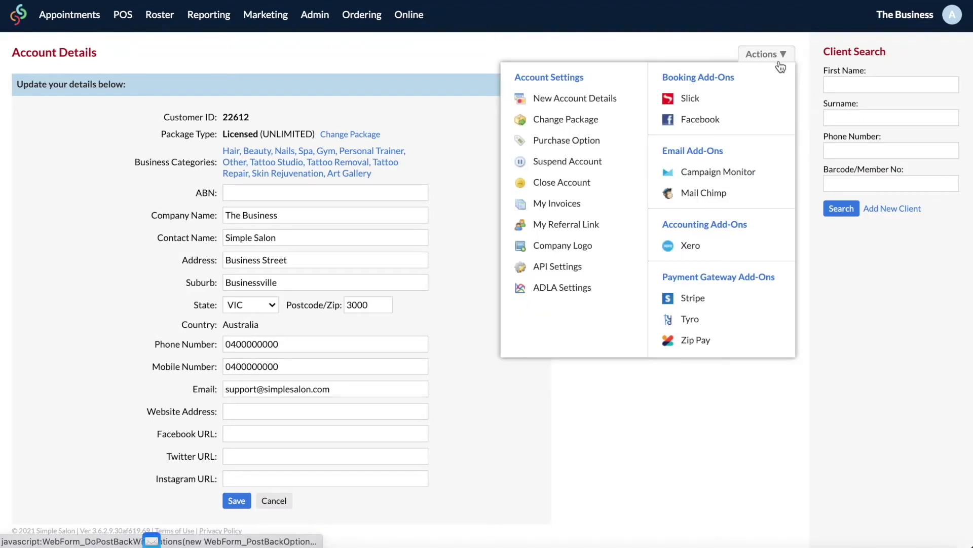
pyautogui.click(738, 120)
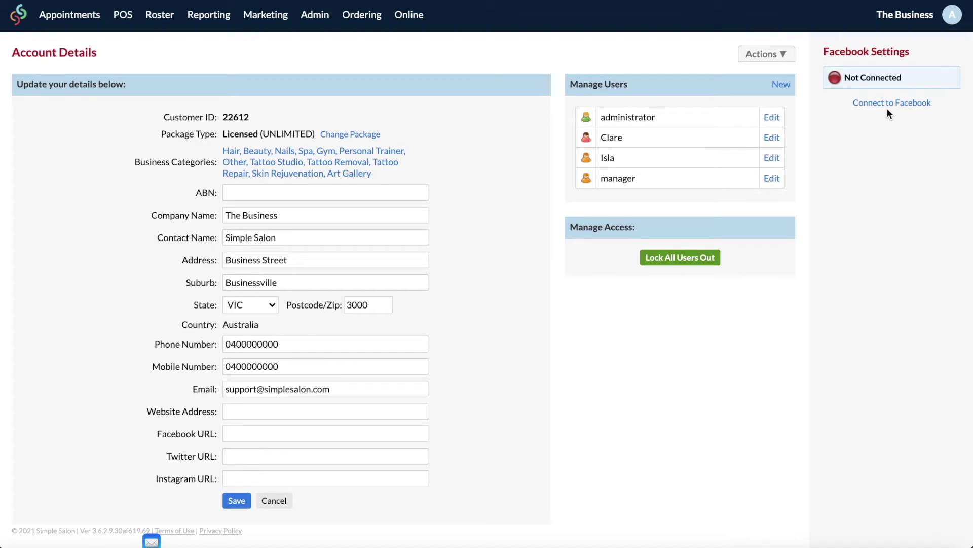
pyautogui.click(912, 104)
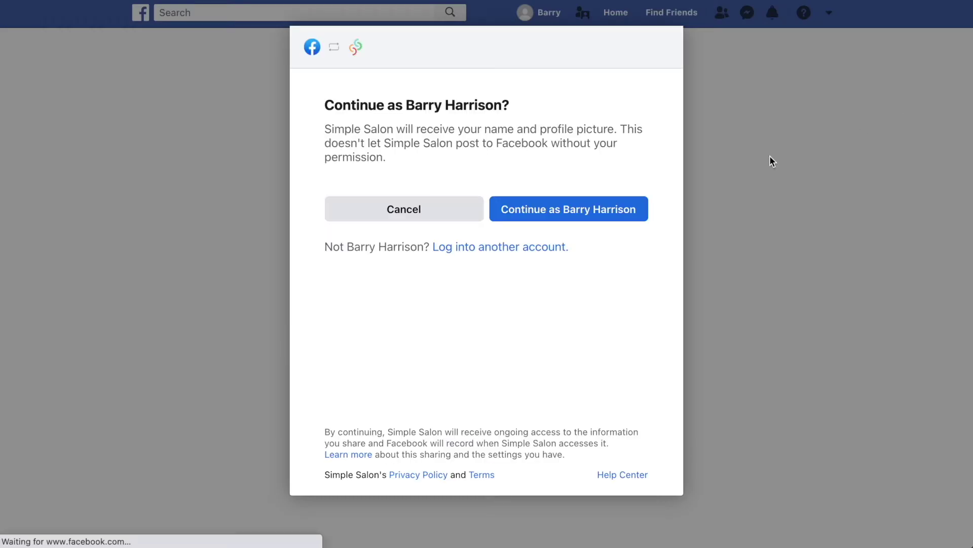
# Approve Simple Salon's Facebook permissions and create a Business Manager named with the owner's name.
pyautogui.click(643, 209)
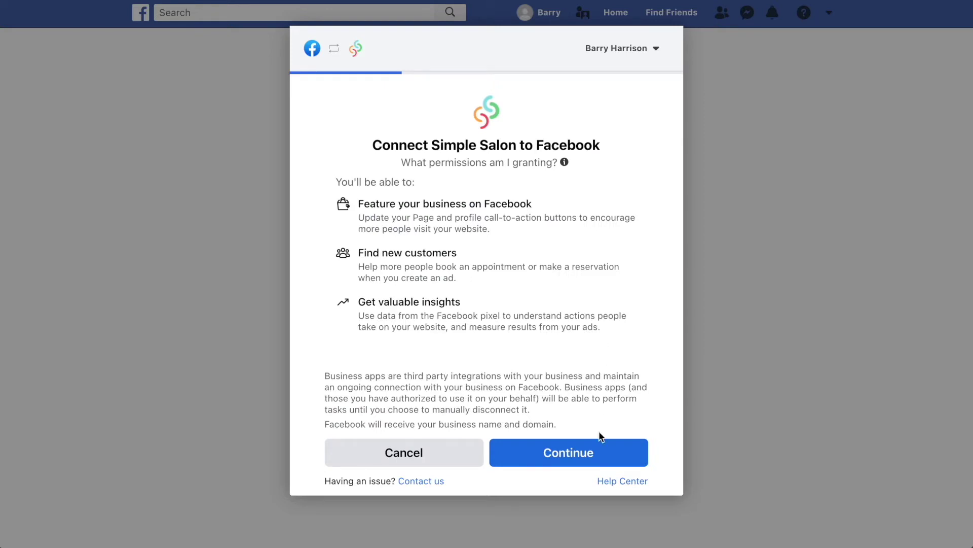
pyautogui.click(603, 454)
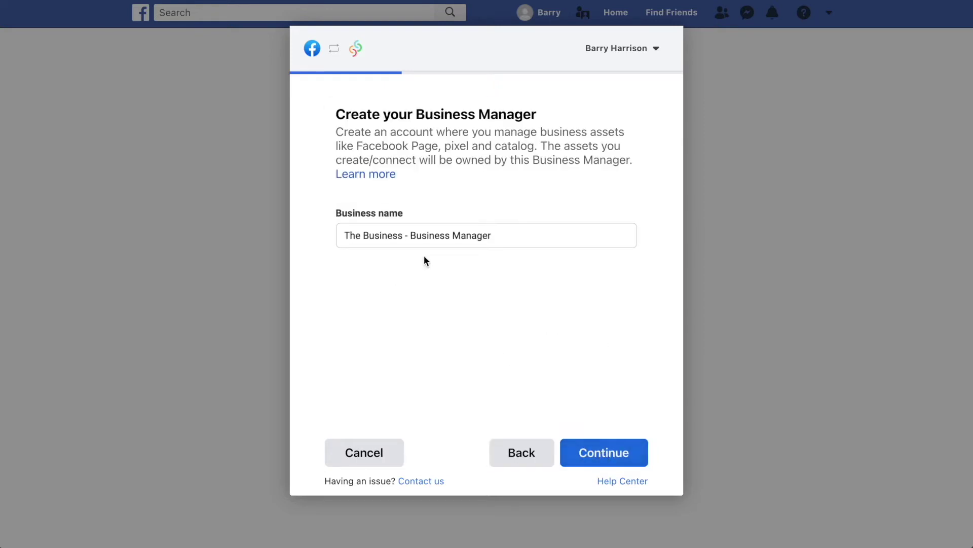
pyautogui.moveTo(410, 235); pyautogui.dragTo(334, 241)
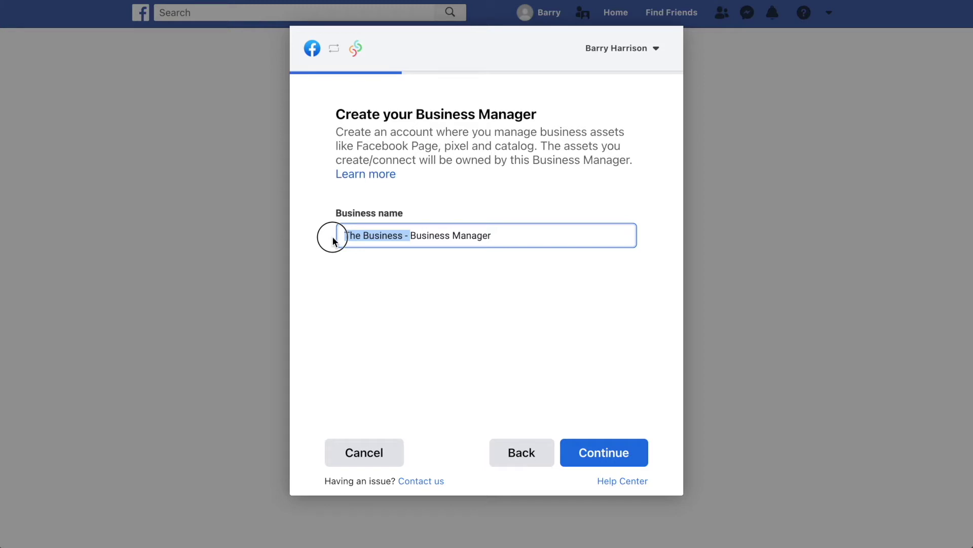
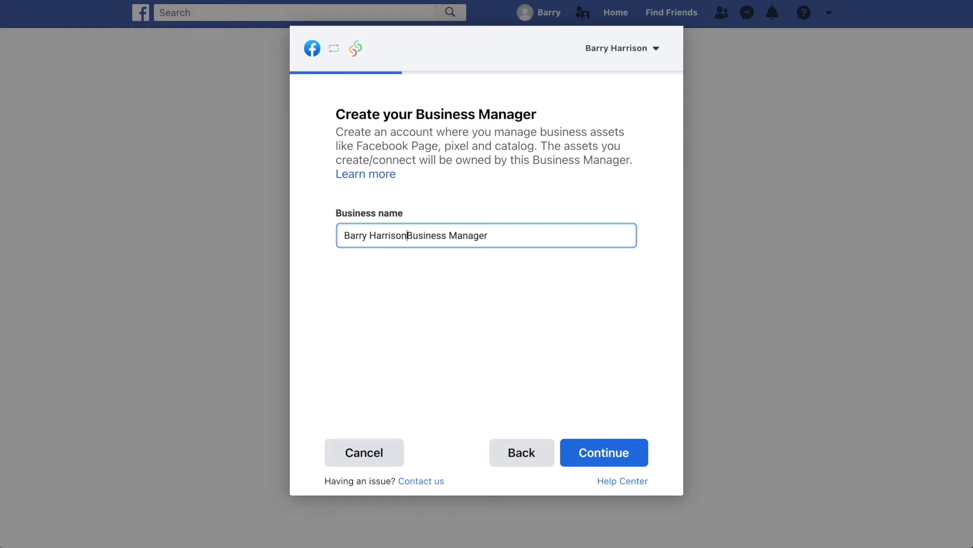
pyautogui.click(601, 462)
pyautogui.click(610, 458)
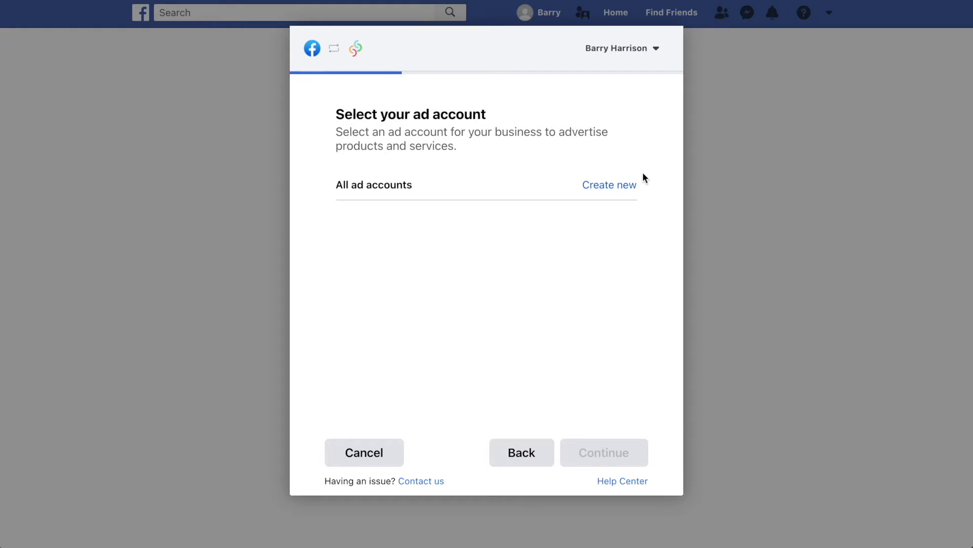
# Create a new ad account named with the owner's name and continue past the Instagram step.
pyautogui.click(628, 186)
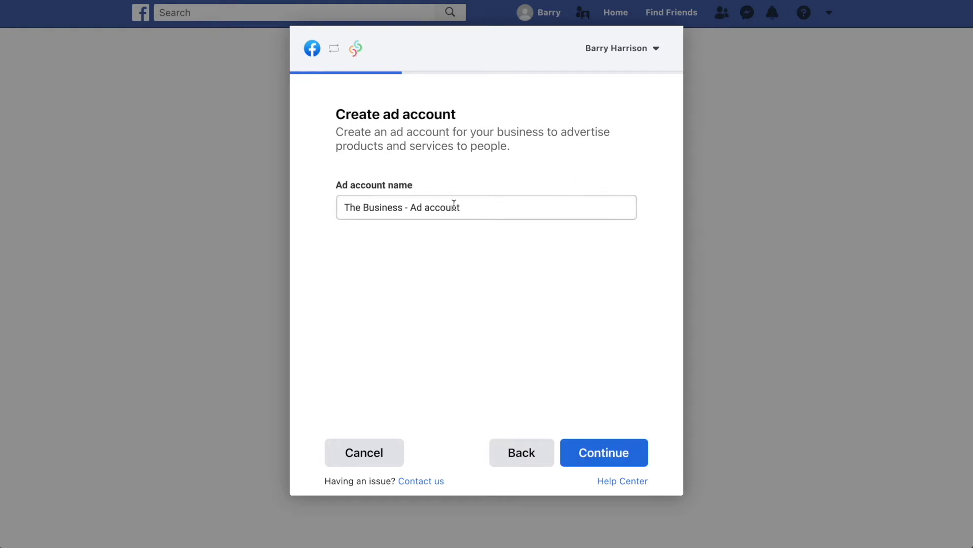
pyautogui.moveTo(408, 208); pyautogui.dragTo(321, 208)
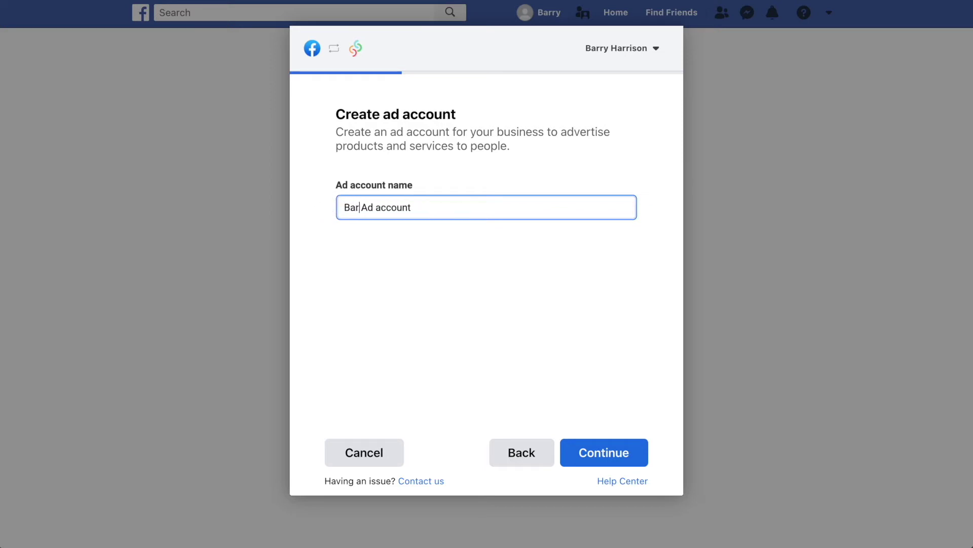
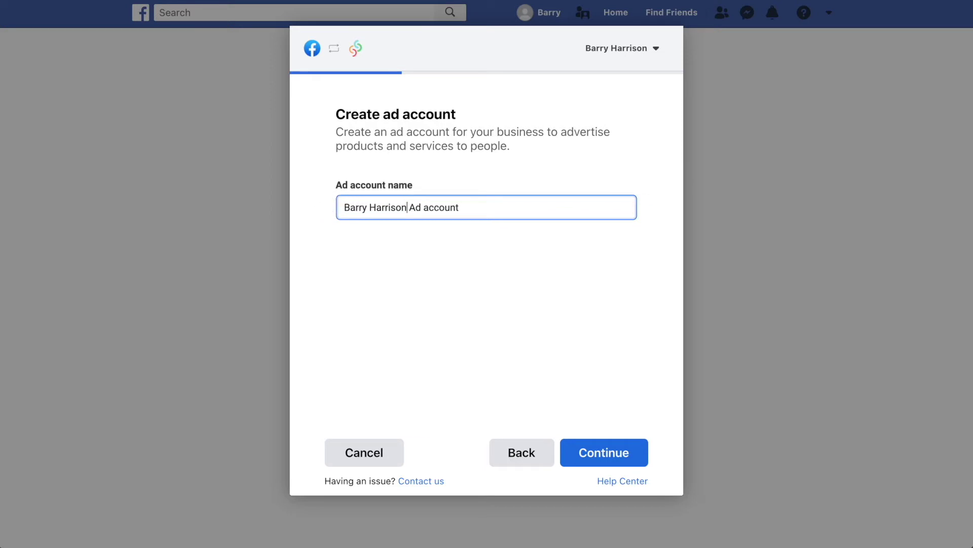
pyautogui.click(617, 462)
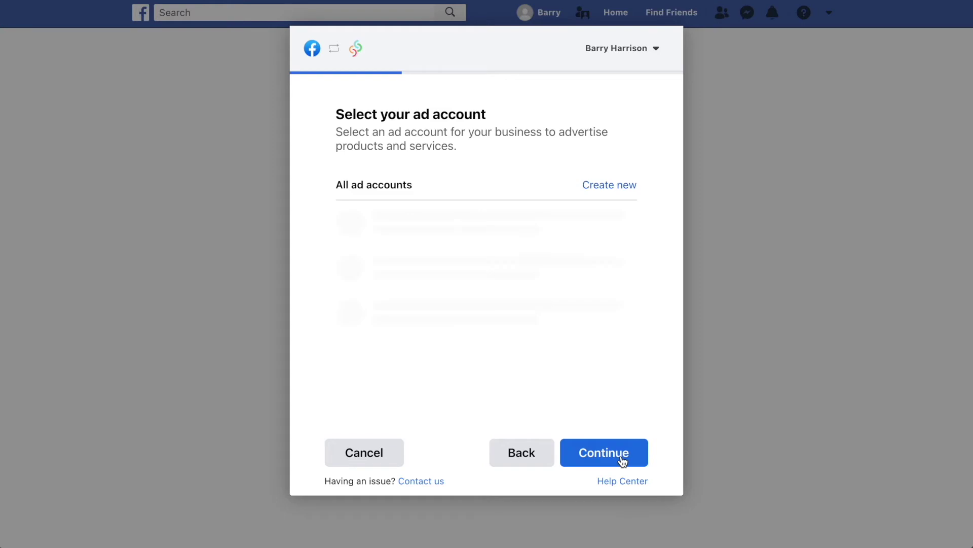
pyautogui.click(622, 459)
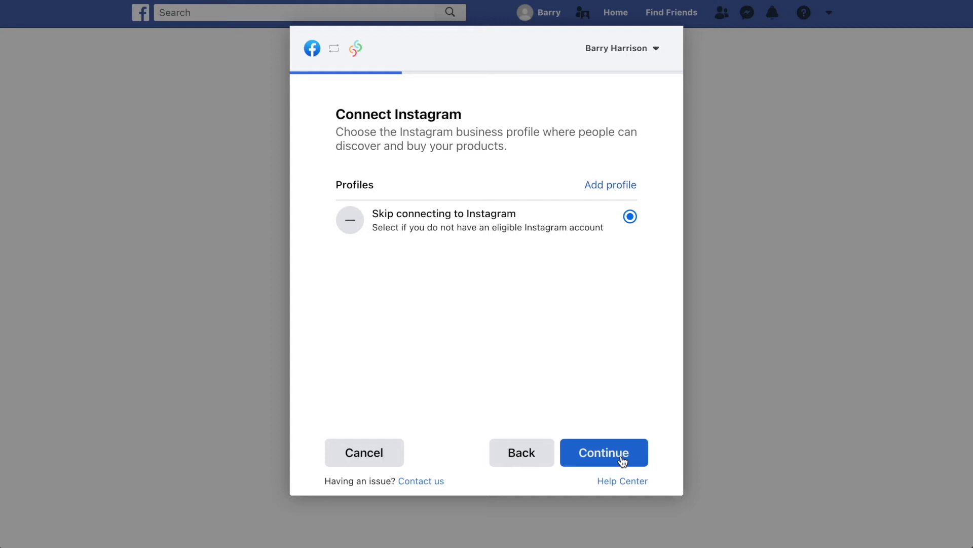
pyautogui.click(622, 461)
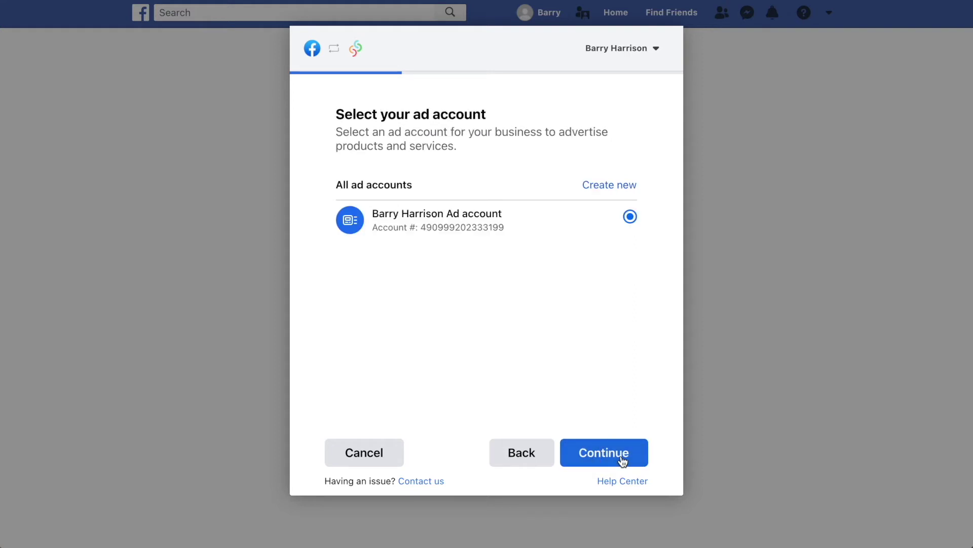
# Confirm the ad account, then create a Facebook pixel named with the owner's name and continue.
pyautogui.click(623, 460)
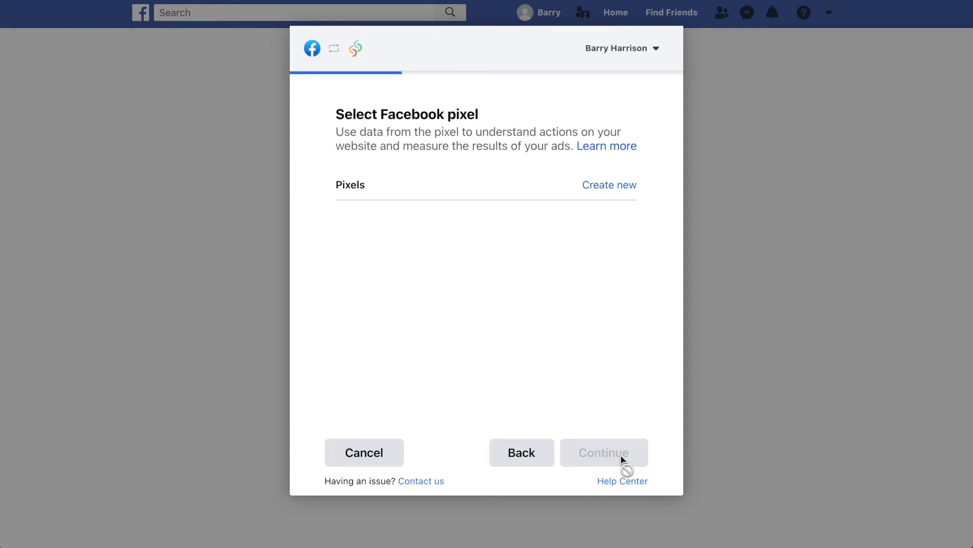
pyautogui.click(629, 186)
pyautogui.click(410, 206)
pyautogui.moveTo(410, 205); pyautogui.dragTo(302, 202)
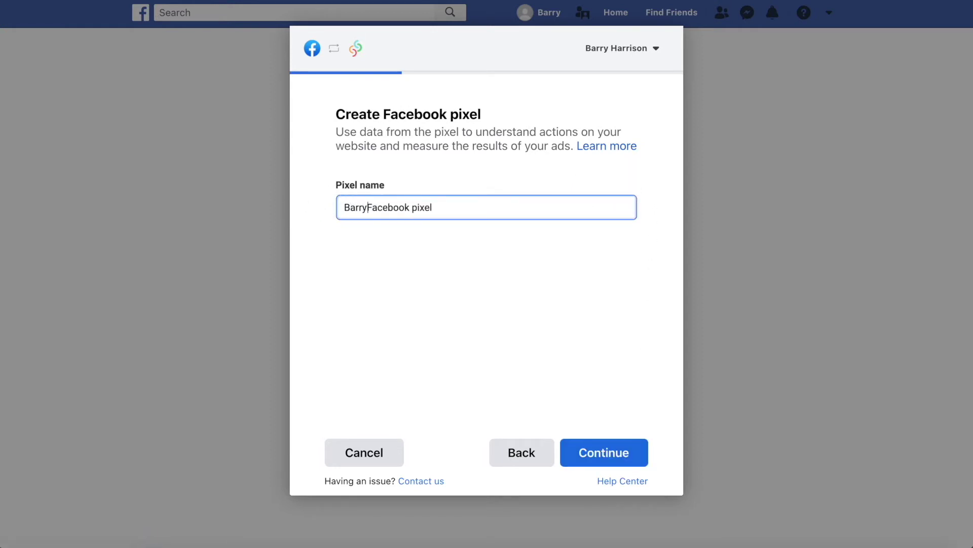
pyautogui.click(624, 452)
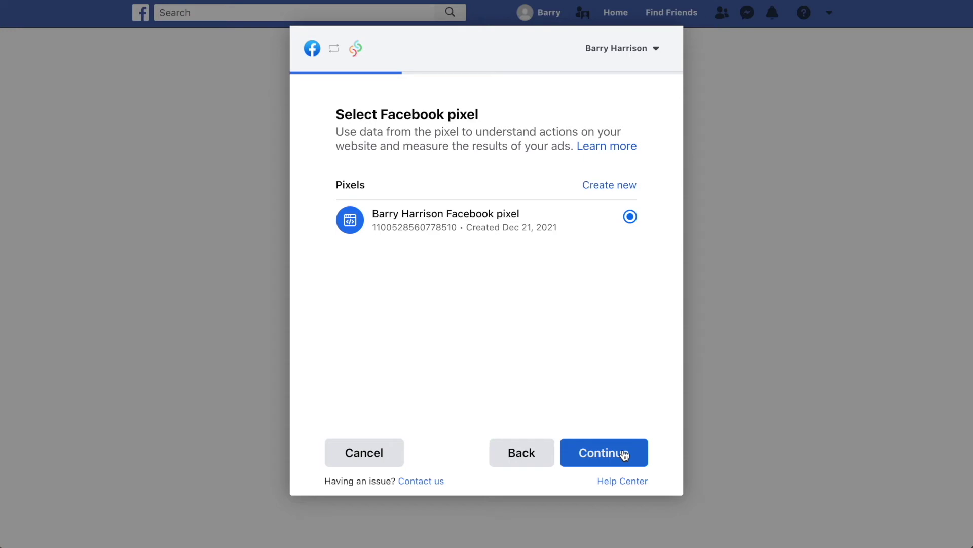
pyautogui.click(624, 452)
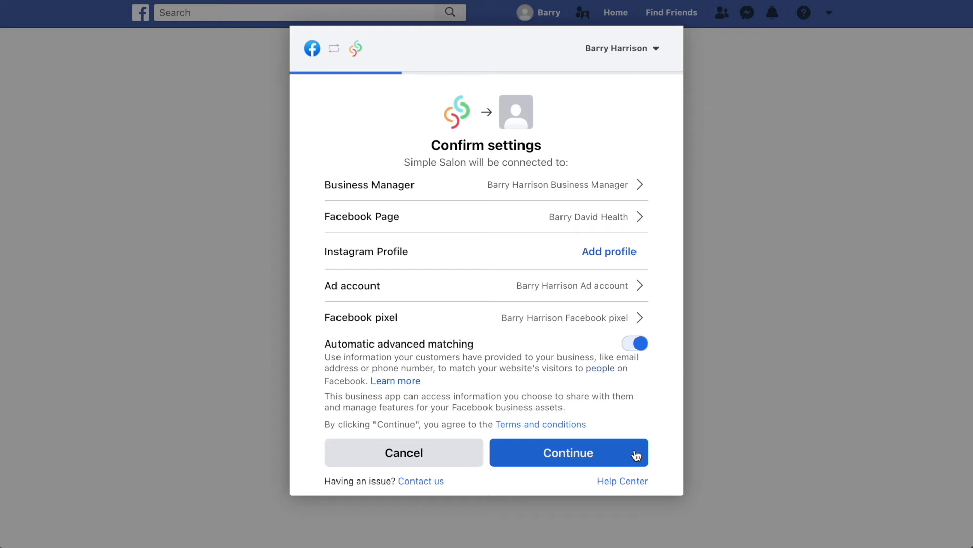
# Accept the connection settings and grant Simple Salon the required permission to finish linking.
pyautogui.click(636, 455)
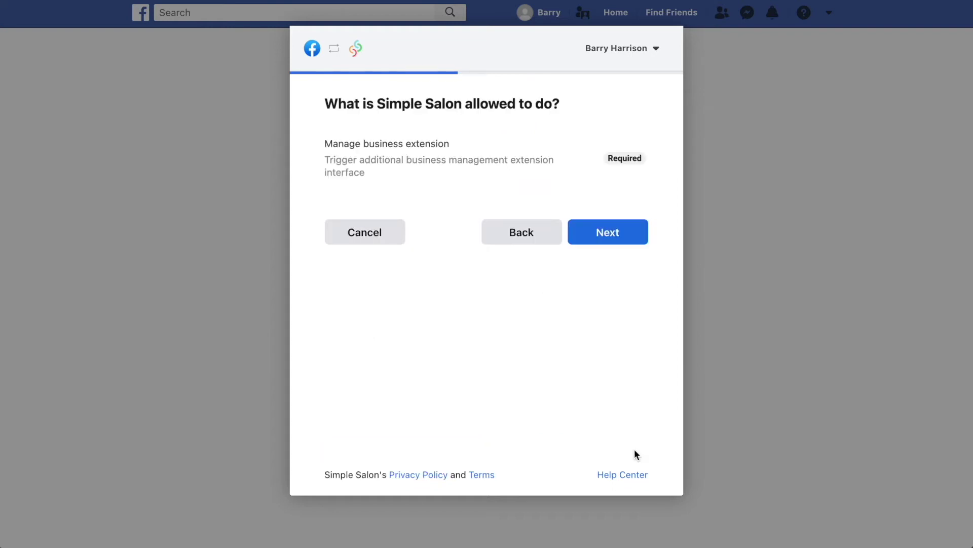
pyautogui.click(636, 232)
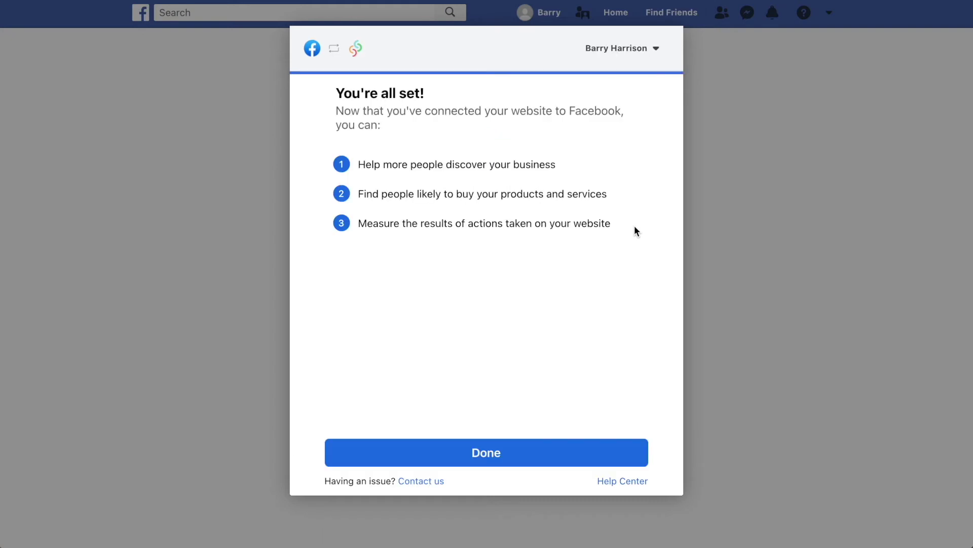
pyautogui.click(628, 451)
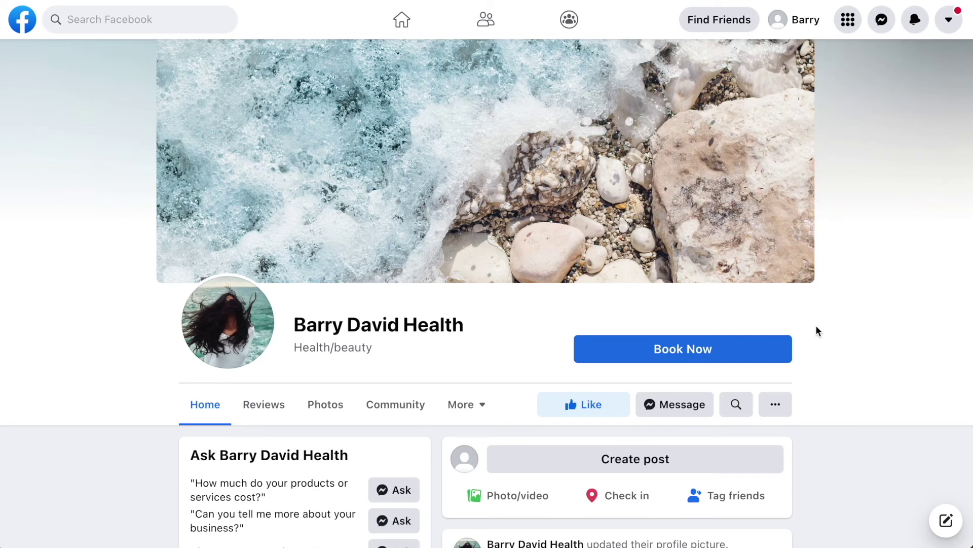
# Open the booking site from the business page's Book Now button.
pyautogui.click(739, 355)
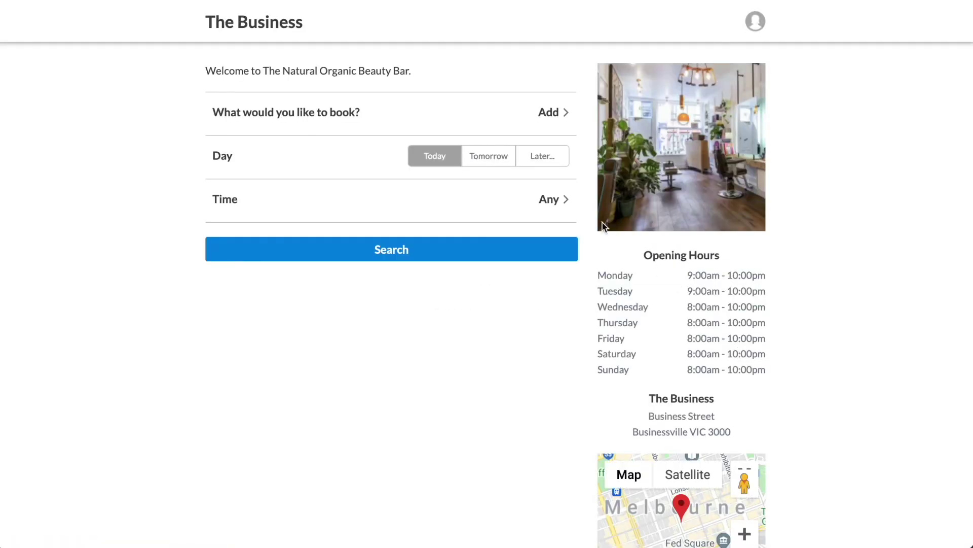
# Search Tomorrow's availability and show the Chemical Peel > Natural Himalayan Salt Peel time slots.
pyautogui.click(501, 155)
pyautogui.click(495, 251)
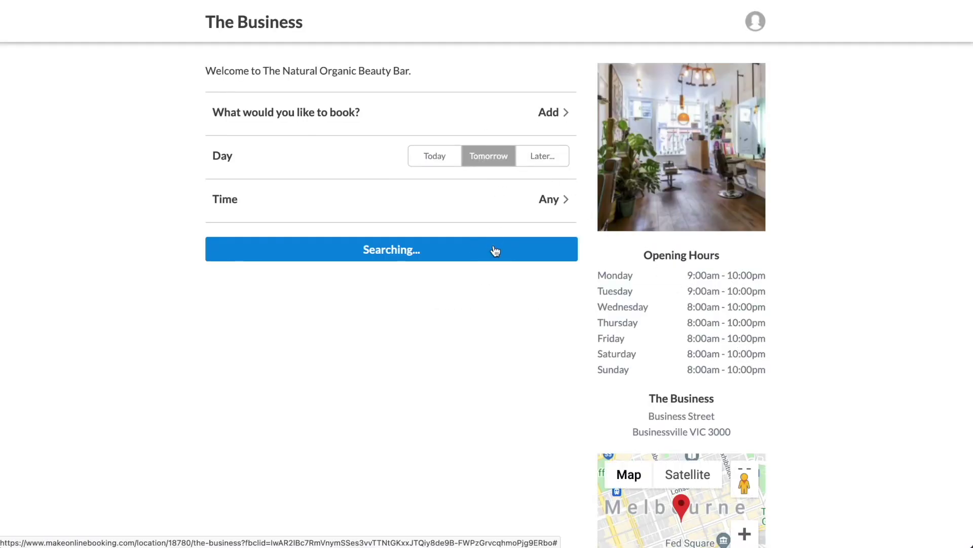
pyautogui.click(515, 349)
pyautogui.click(515, 365)
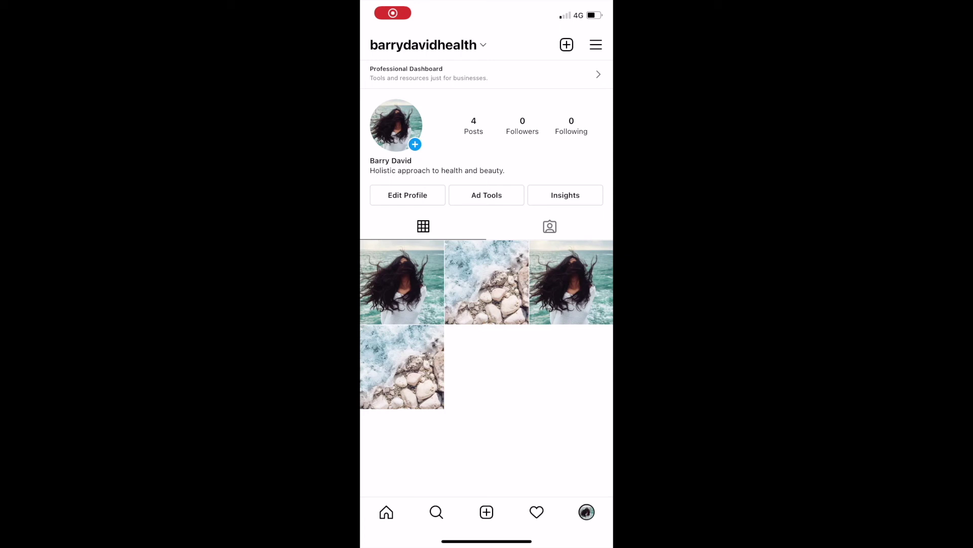
# Add an action button under the profile's contact options and choose Simple Salon as partner.
pyautogui.click(408, 194)
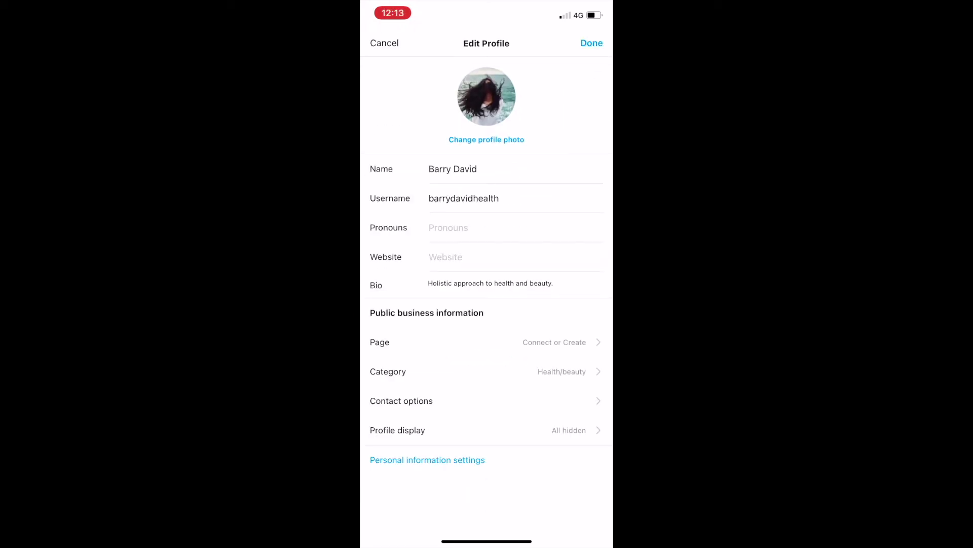
pyautogui.click(401, 400)
pyautogui.click(413, 207)
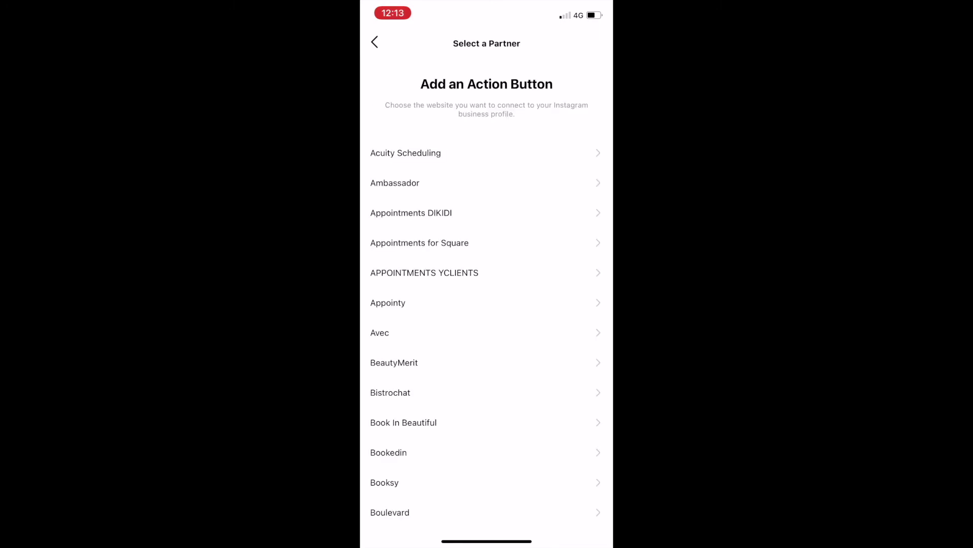
pyautogui.scroll(-3, 487, 304)
pyautogui.scroll(-10, 486, 284)
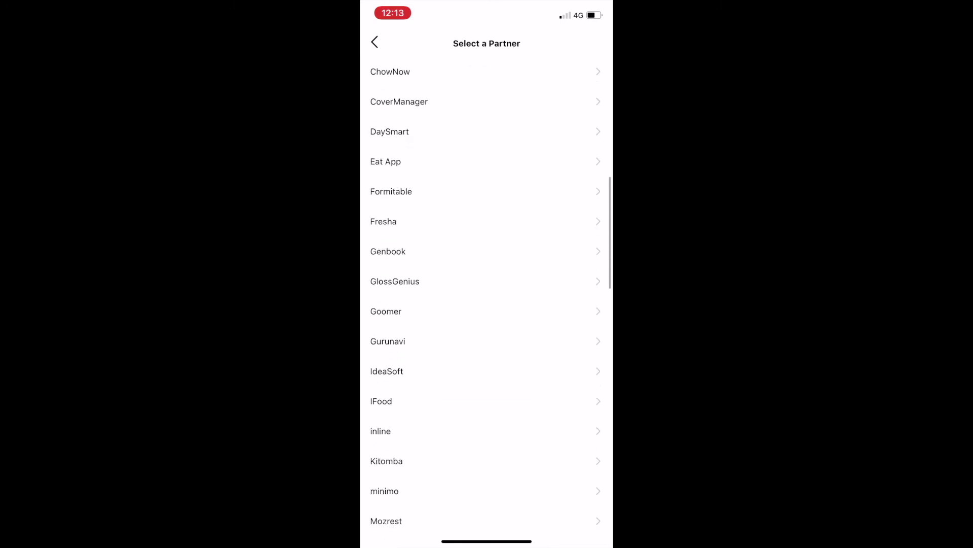
pyautogui.scroll(-6, 487, 284)
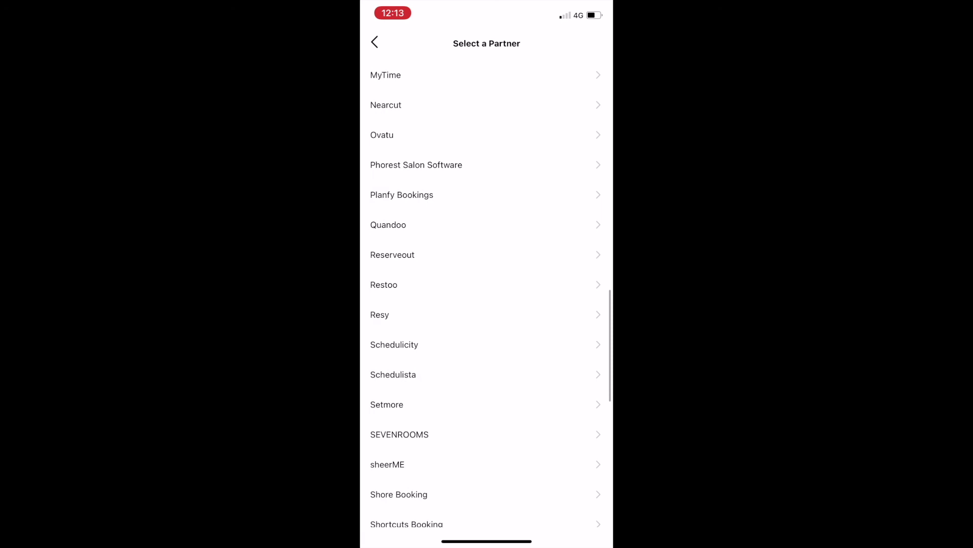
pyautogui.click(487, 334)
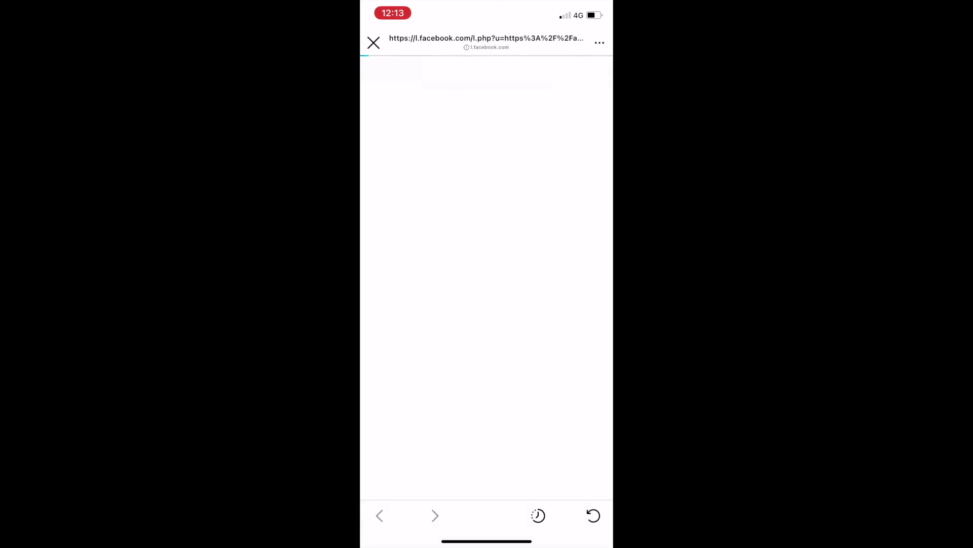
# Sign in to Simple Salon with the administrator username and account password.
pyautogui.click(486, 161)
pyautogui.write('administrato')
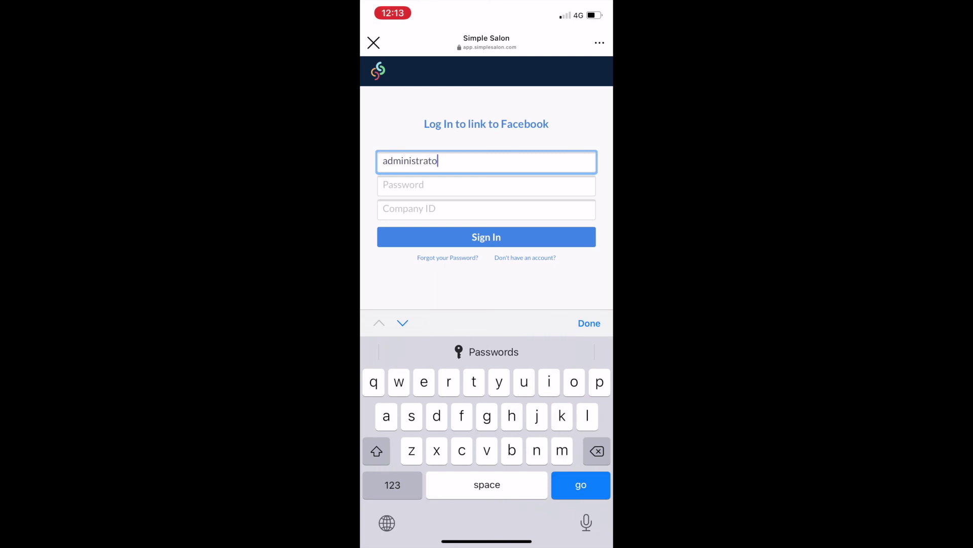
pyautogui.write('r')
pyautogui.press('Tab')
pyautogui.write('******')
pyautogui.press('Tab')
pyautogui.write('20')
pyautogui.press('Return')
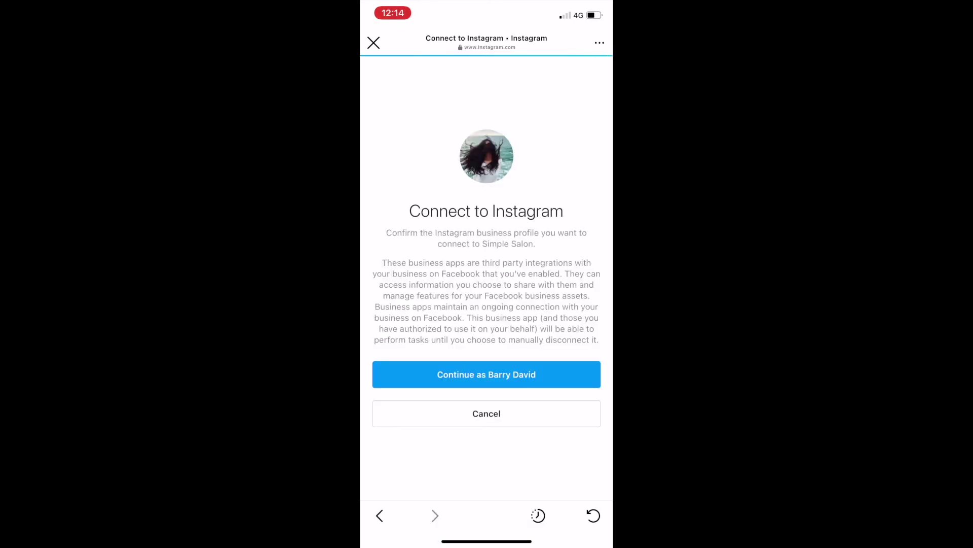
# Confirm the Instagram profile and connection settings, then search Tomorrow's availability.
pyautogui.click(486, 375)
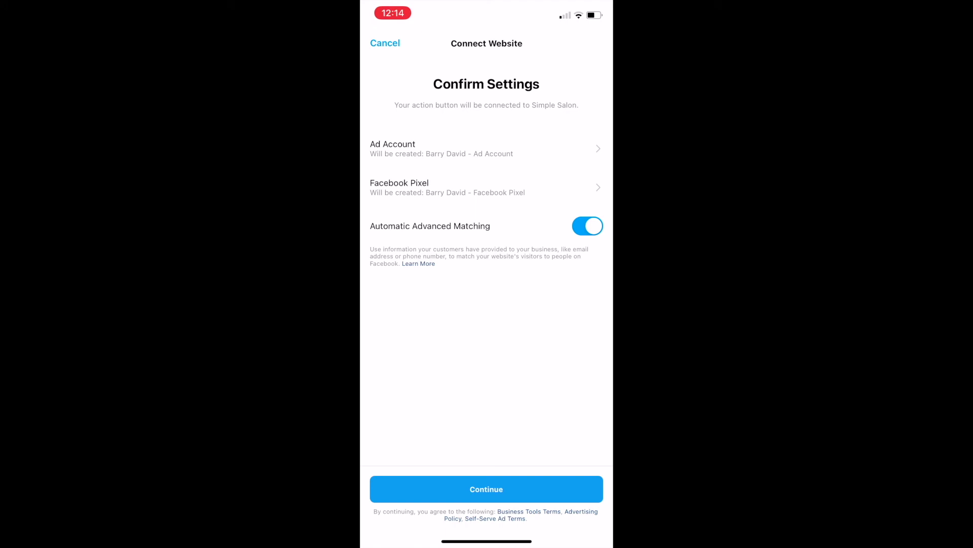
pyautogui.click(486, 488)
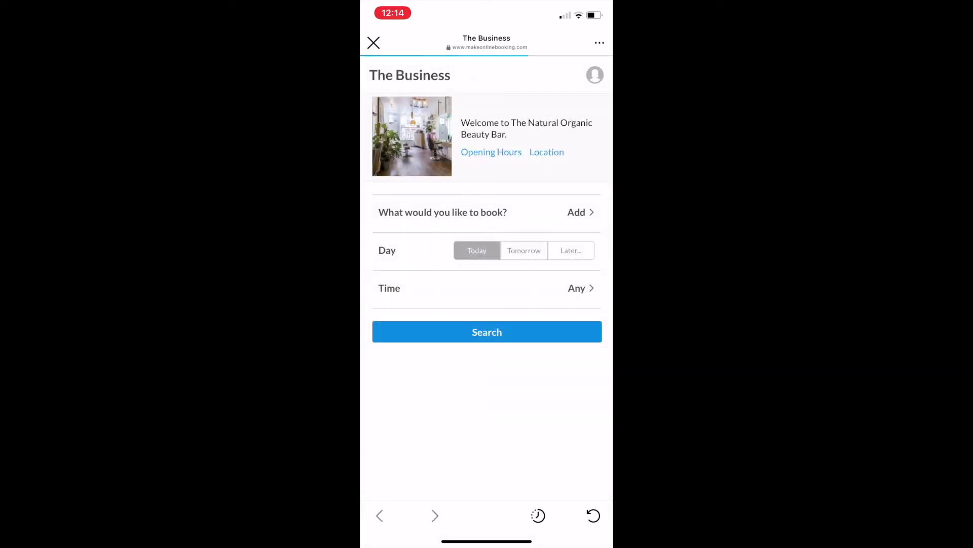
pyautogui.click(524, 250)
pyautogui.click(486, 331)
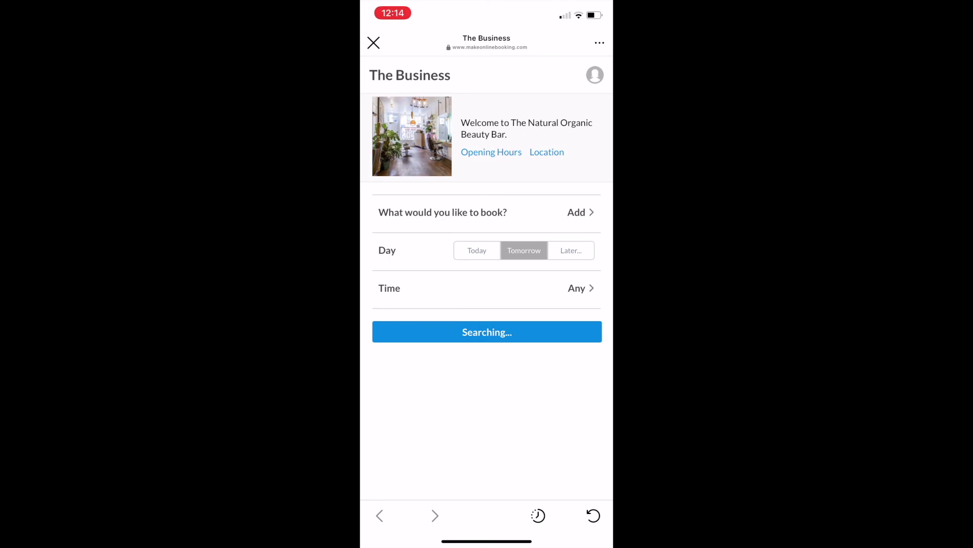